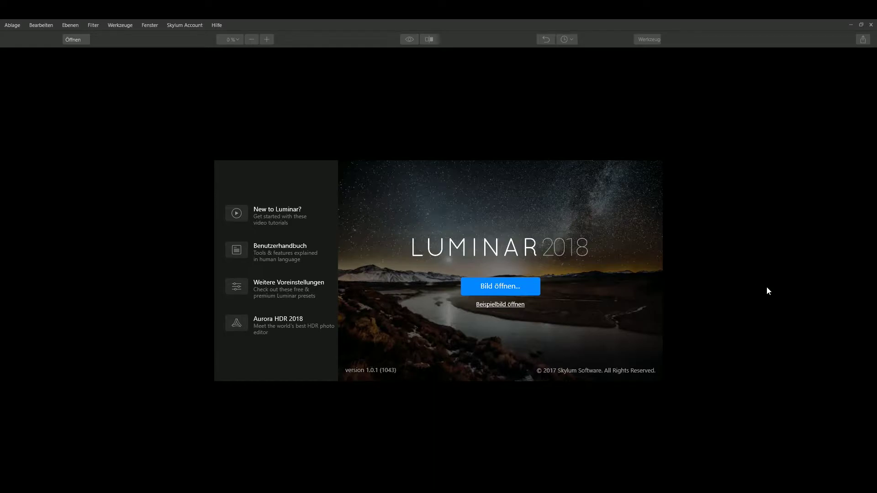
Open the photo DSC03681-HDR from disk through Ablage > Öffnen
left_click(11, 28)
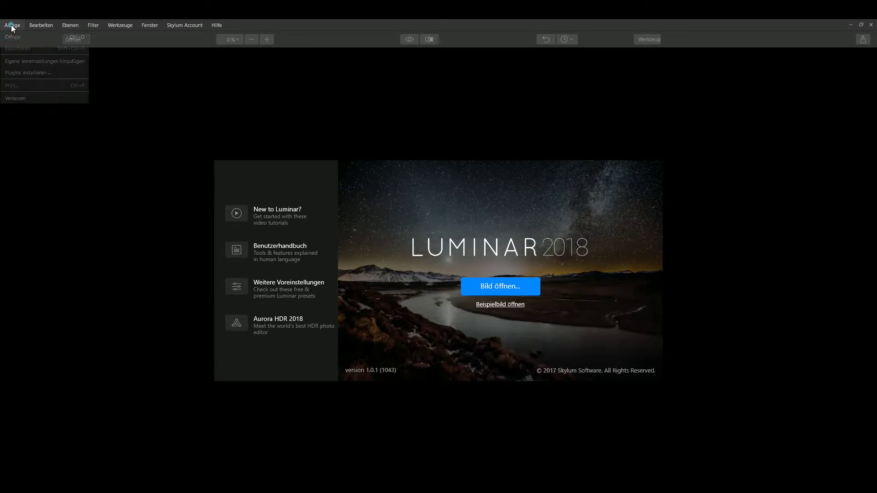
left_click(8, 37)
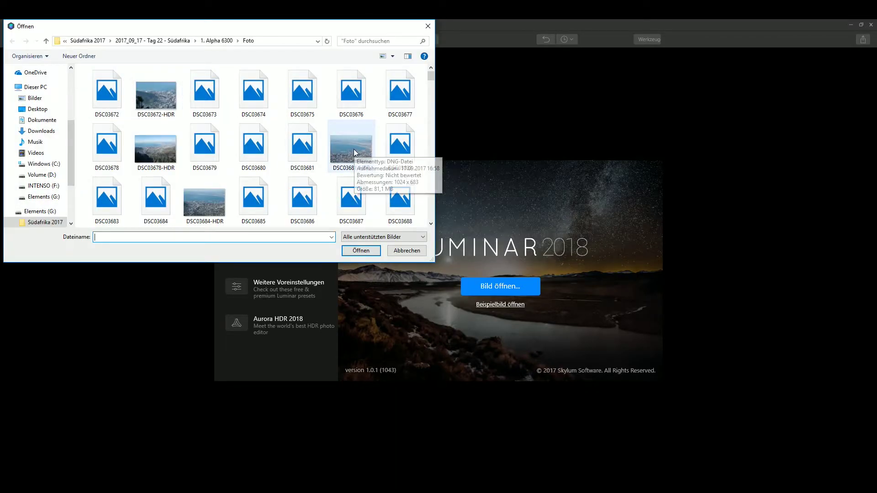
mouse_move(350, 148)
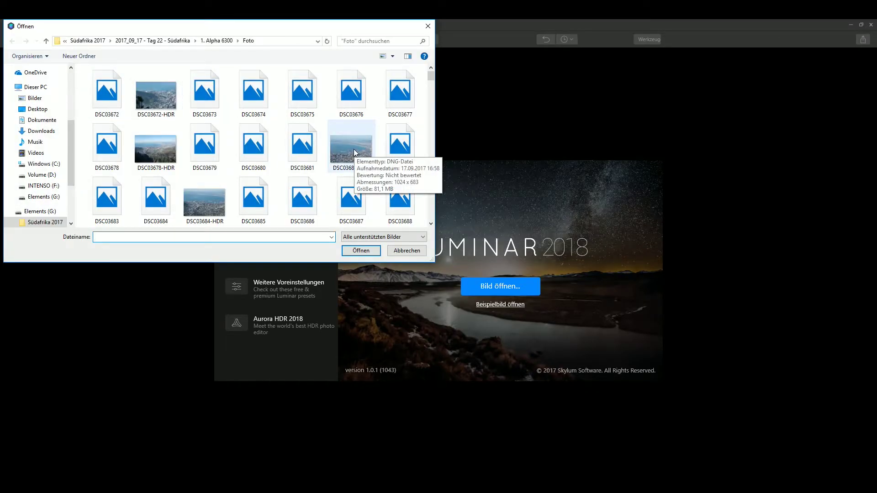
double_click(354, 149)
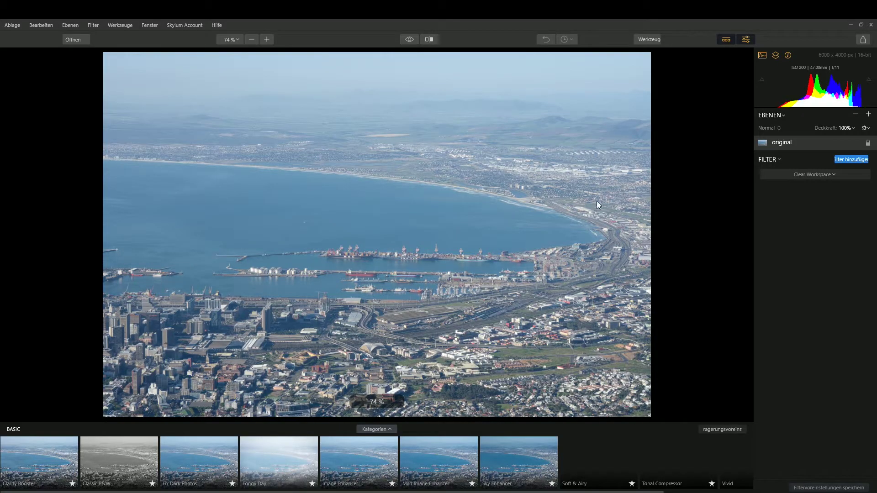
Add the RAW Develop filter from the Essential category of the Filters Catalog
left_click(850, 159)
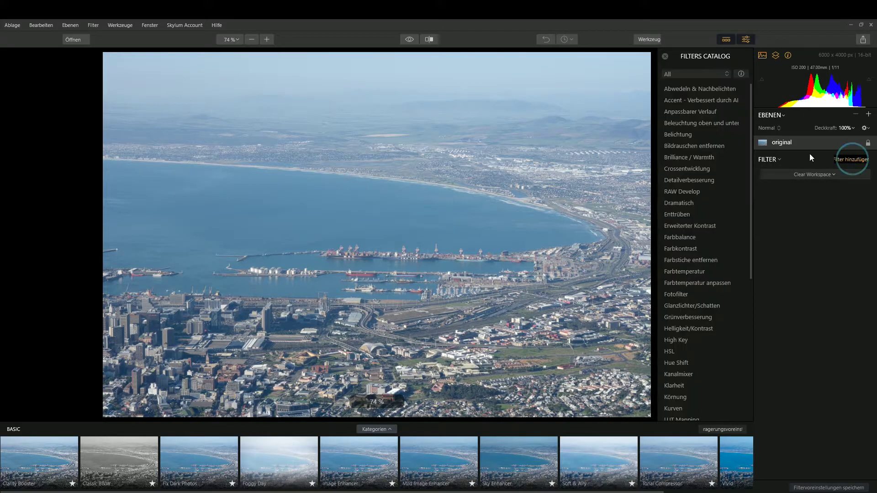
left_click(699, 74)
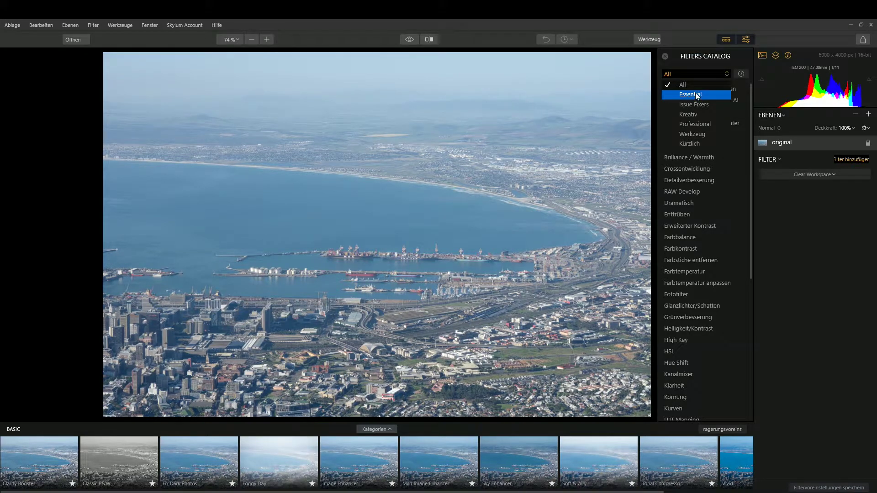
left_click(695, 95)
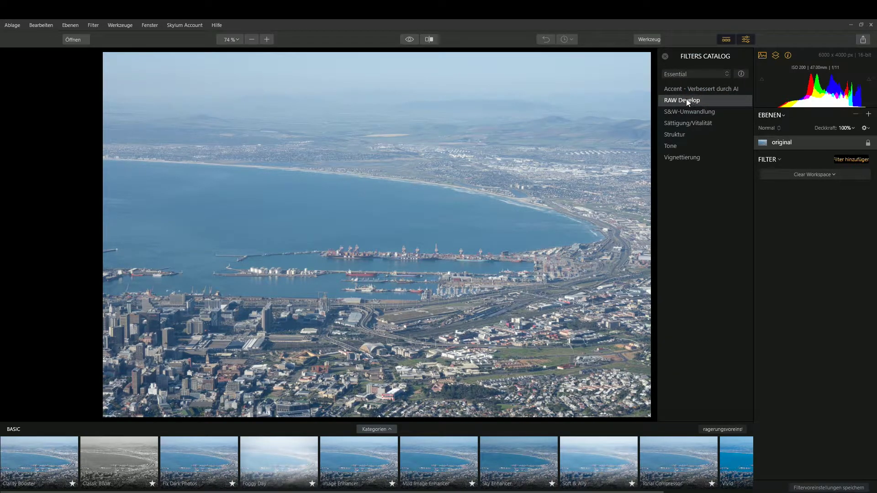
left_click(685, 99)
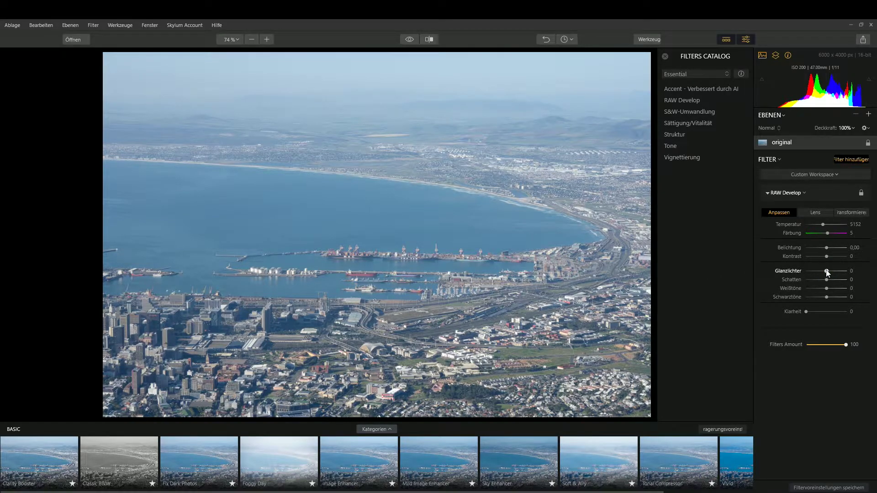
Set RAW Develop highlights to -56, reset contrast and exposure to zero, and adjust tint
mouse_move(826, 271)
left_mouse_down()
mouse_move(812, 271)
mouse_move(832, 280)
mouse_move(823, 289)
mouse_move(832, 295)
mouse_move(821, 300)
left_mouse_up()
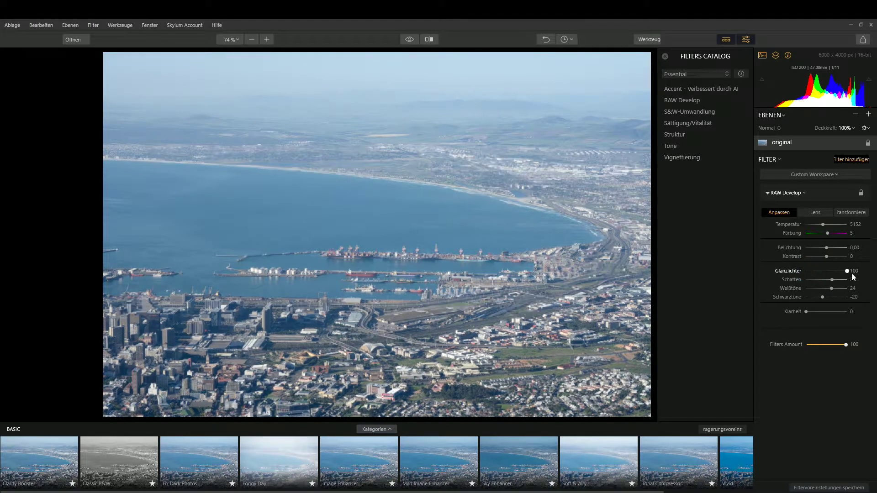
mouse_move(811, 271)
left_mouse_down()
mouse_move(839, 280)
mouse_move(831, 281)
mouse_move(841, 256)
mouse_move(830, 258)
left_mouse_up()
double_click(829, 257)
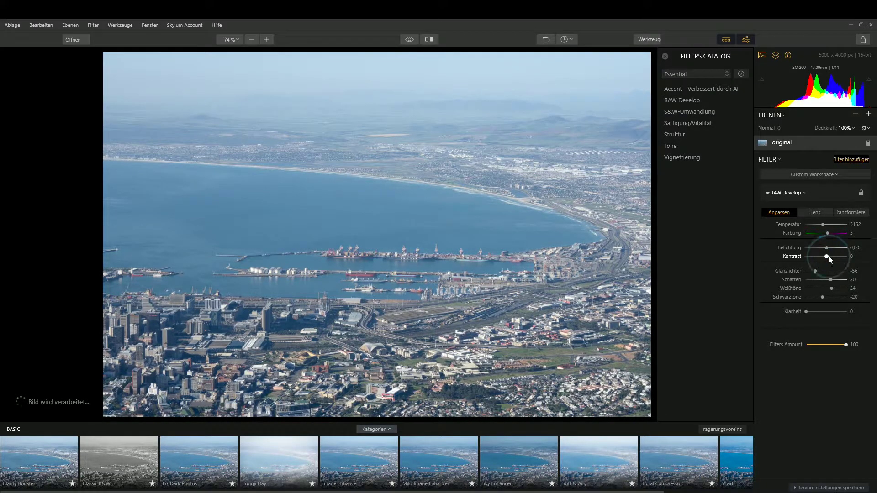
left_click_drag(826, 247, 851, 247)
double_click(825, 247)
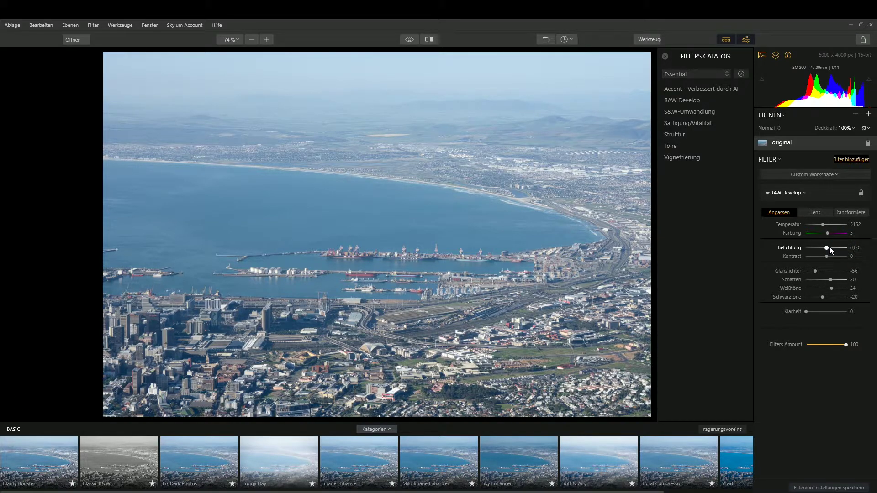
mouse_move(828, 233)
left_mouse_down()
mouse_move(839, 233)
mouse_move(827, 233)
mouse_move(835, 225)
mouse_move(823, 225)
mouse_move(828, 235)
left_mouse_up()
Add a trial adjustment layer with Develop and lowered highlights, then delete Layer 0
left_click(868, 113)
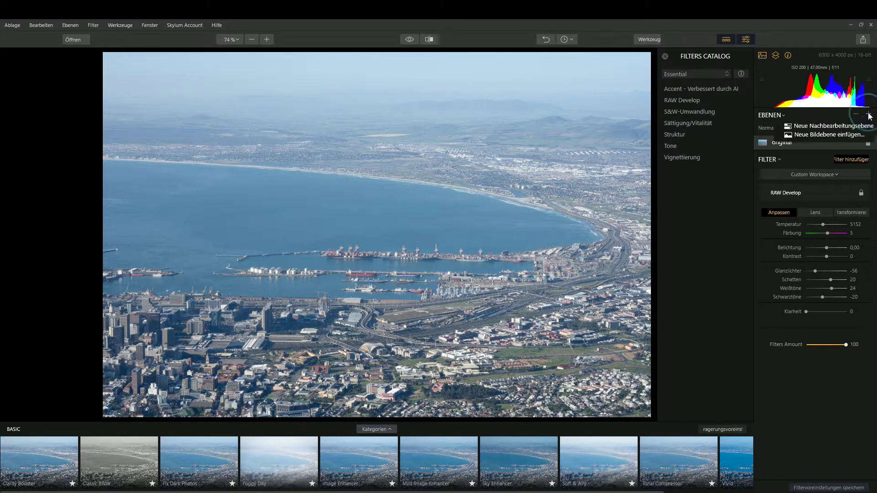
left_click(826, 126)
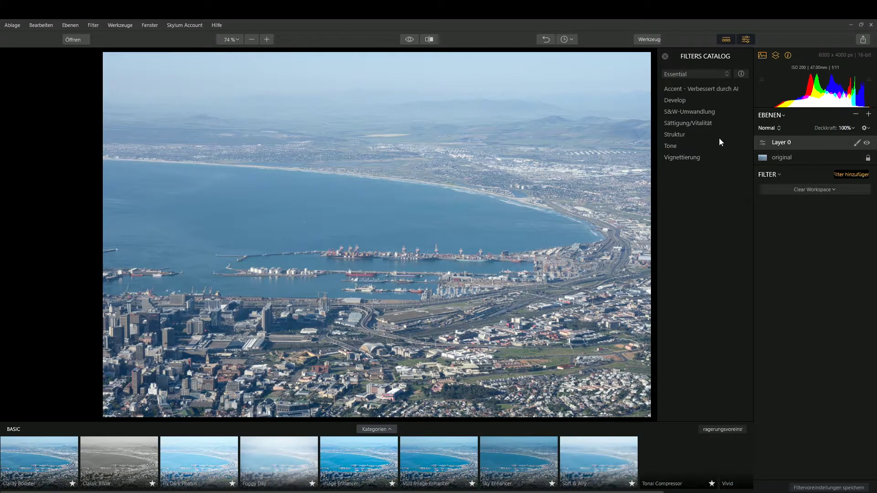
left_click(676, 101)
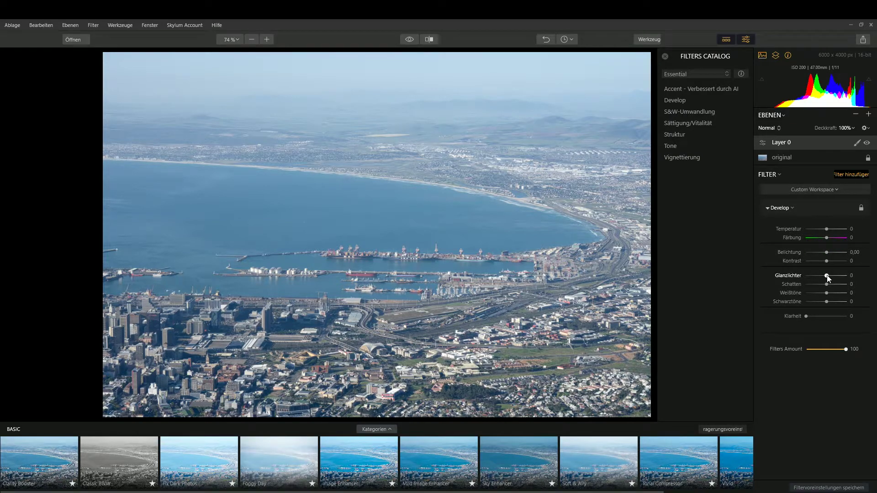
mouse_move(826, 275)
left_mouse_down()
mouse_move(809, 275)
mouse_move(836, 284)
mouse_move(814, 276)
mouse_move(833, 293)
mouse_move(821, 302)
left_mouse_up()
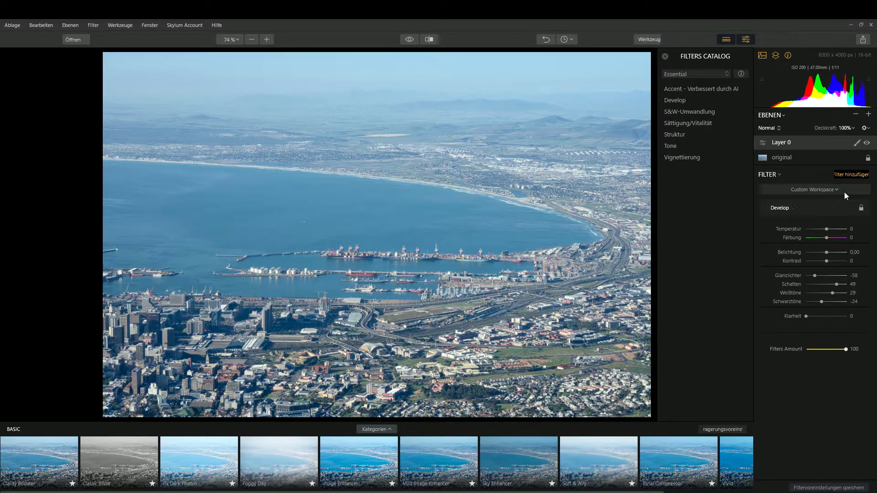
left_click(855, 114)
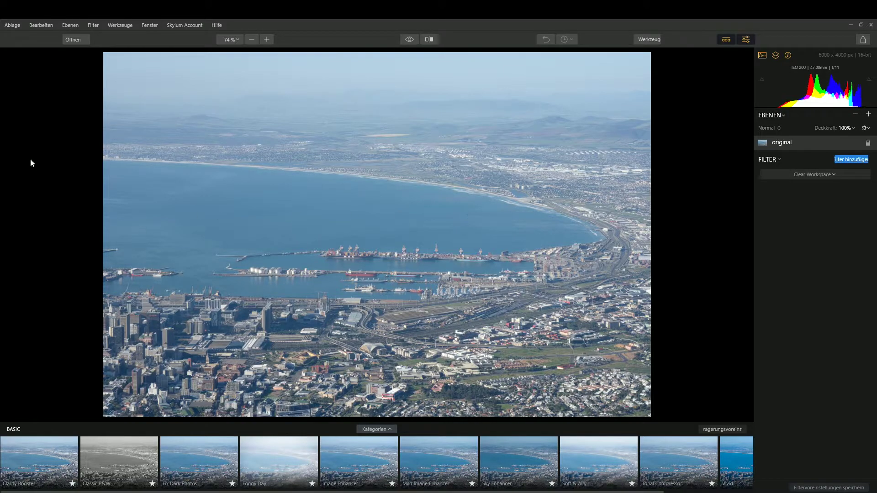
Open the Werkzeuge menu listing brush, gradient mask, radial filter and crop
left_click(121, 25)
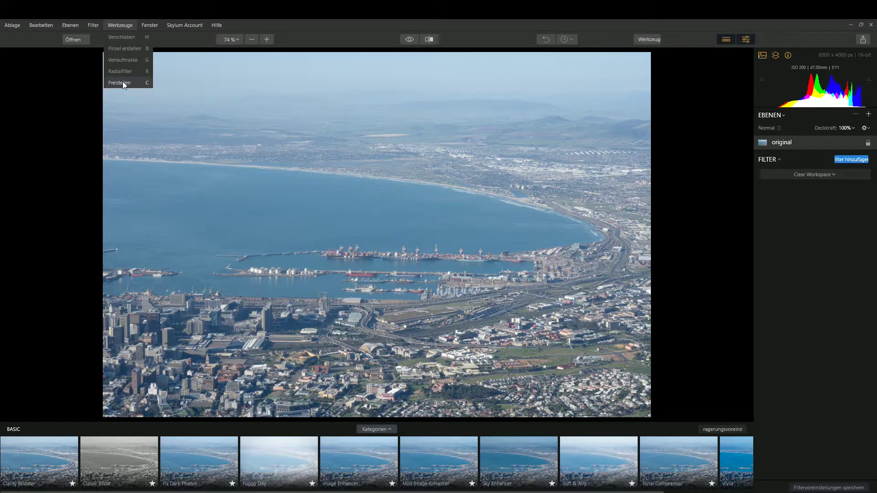
Lock the crop to 3:2, reposition the photo for more sky, enlarge the frame and apply it
left_click(123, 83)
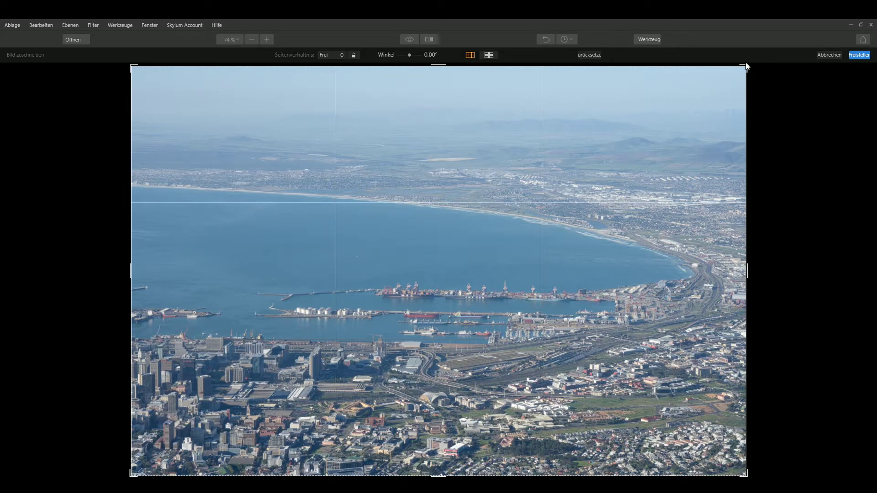
mouse_move(747, 66)
left_mouse_down()
mouse_move(675, 135)
mouse_move(728, 194)
mouse_move(840, 46)
left_mouse_up()
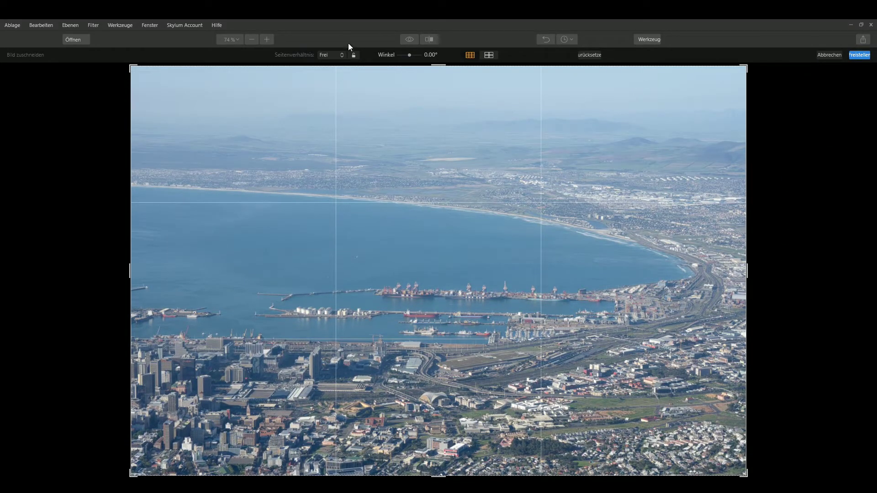
left_click(330, 55)
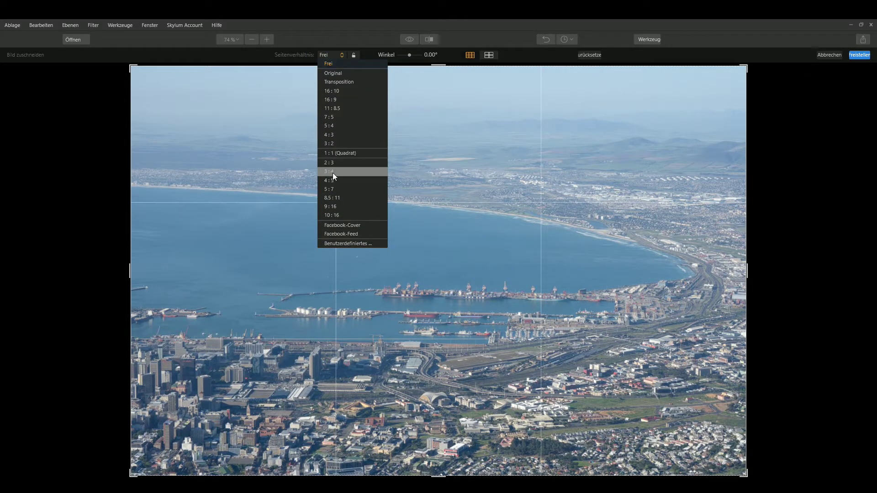
left_click(333, 142)
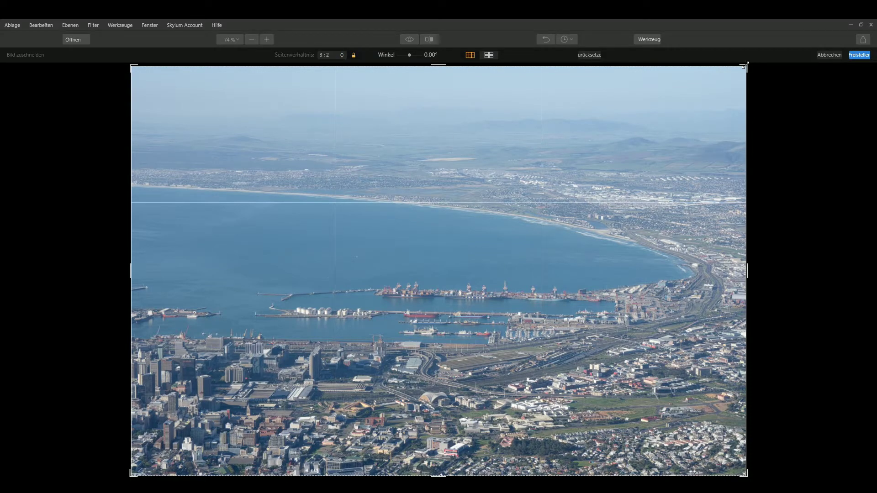
left_click_drag(745, 65, 685, 119)
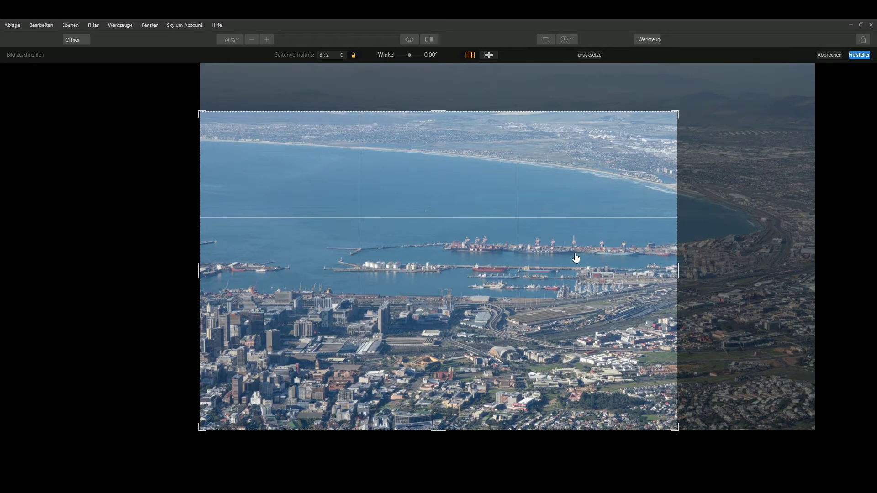
mouse_move(619, 186)
left_mouse_down()
mouse_move(505, 253)
mouse_move(530, 256)
left_mouse_up()
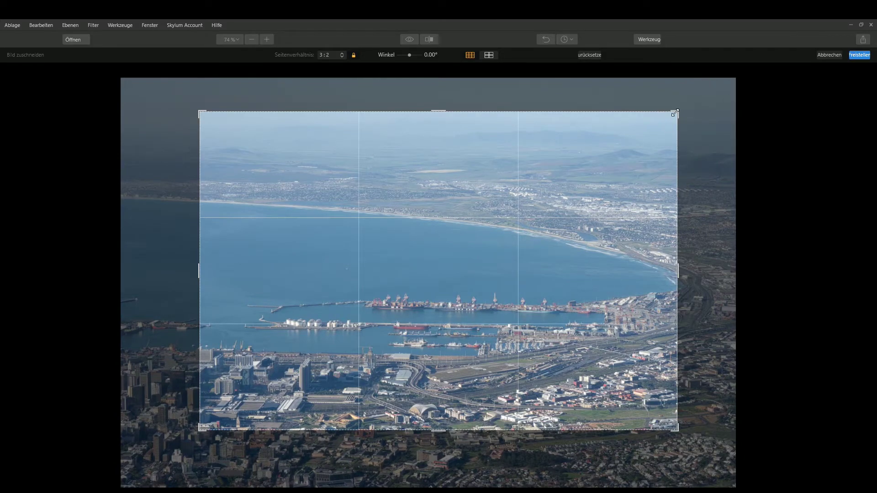
left_click_drag(675, 113, 704, 95)
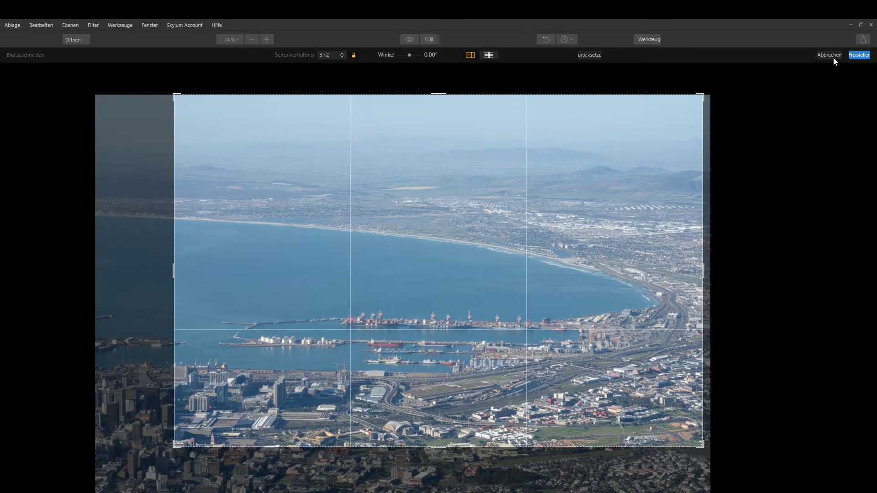
left_click(859, 55)
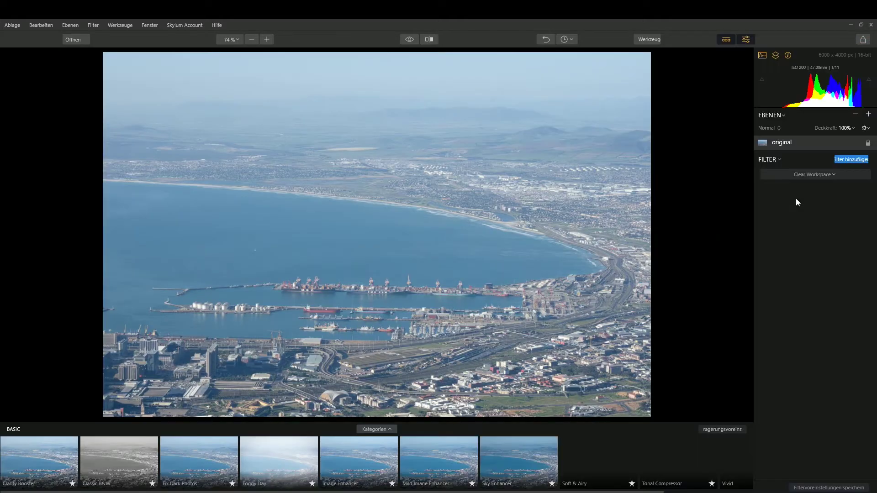
Undo the crop, then reopen the crop tool with C and cancel without changes
left_click(543, 39)
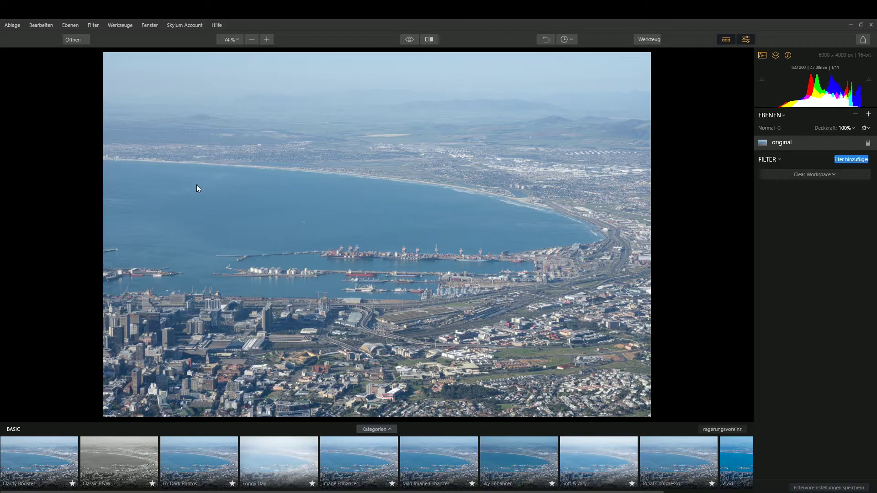
key("c")
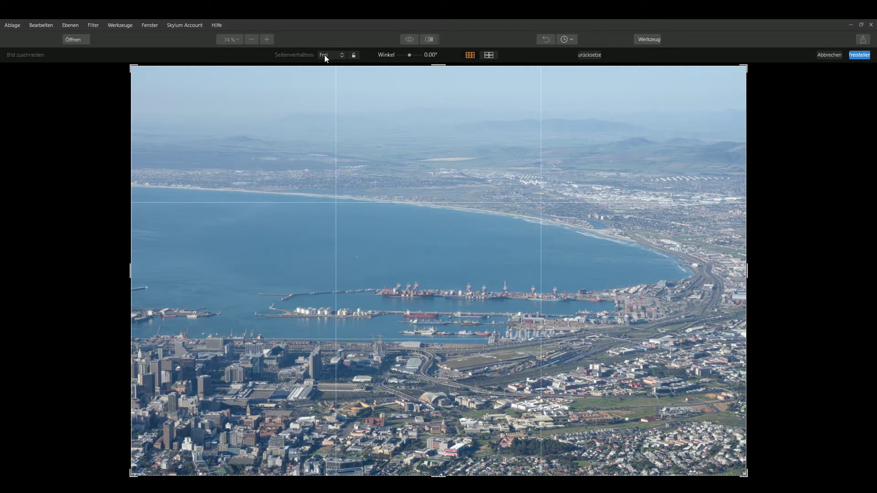
left_click(829, 55)
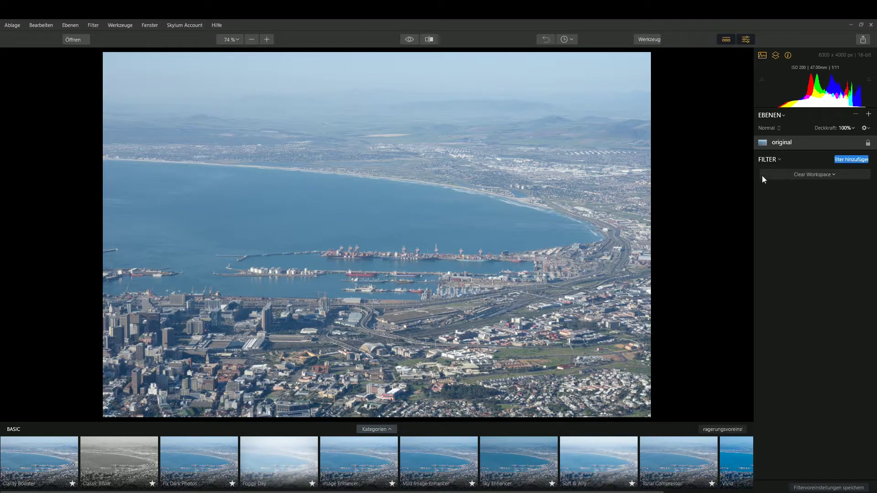
Switch to the Professional workspace and browse its RAW Develop, Accent AI and Curves filters
left_click(809, 175)
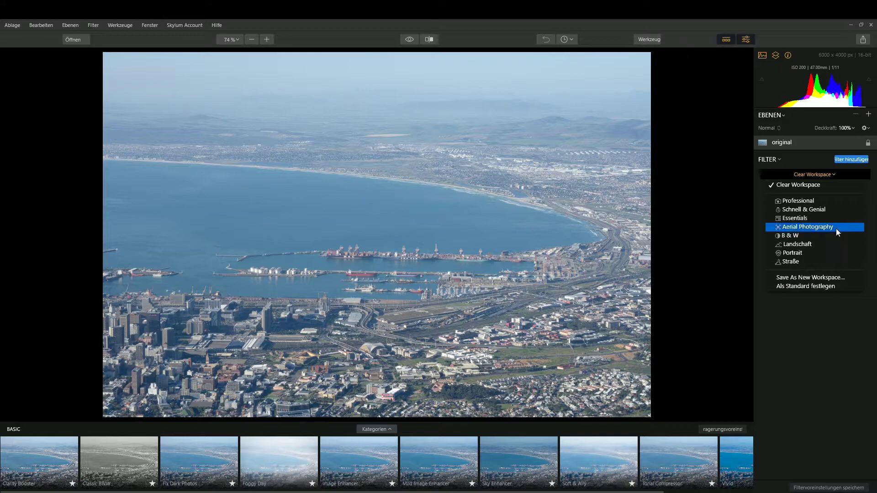
left_click(800, 200)
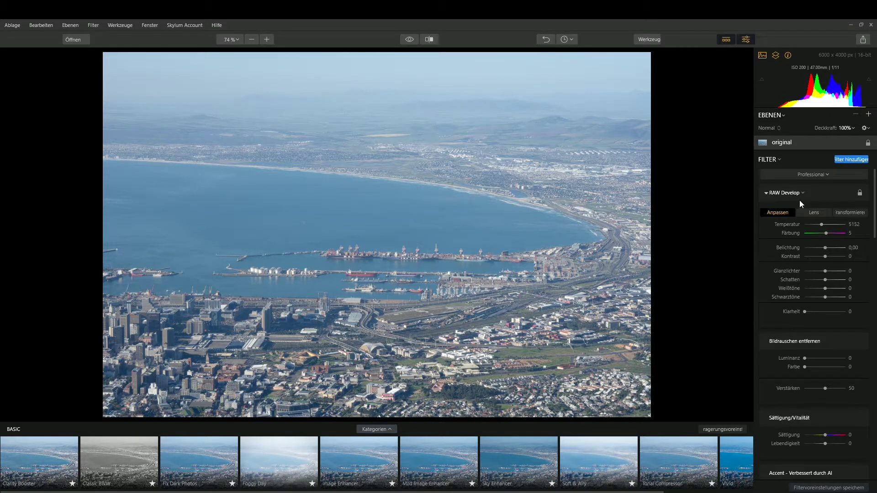
scroll(816, 331, "down", 1)
scroll(816, 333, "down", 5)
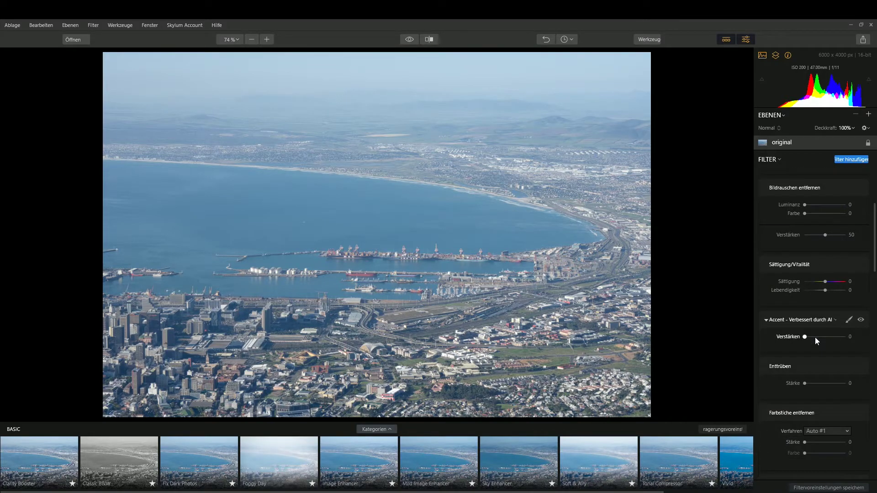
scroll(815, 338, "down", 3)
scroll(814, 347, "down", 5)
scroll(813, 348, "down", 5)
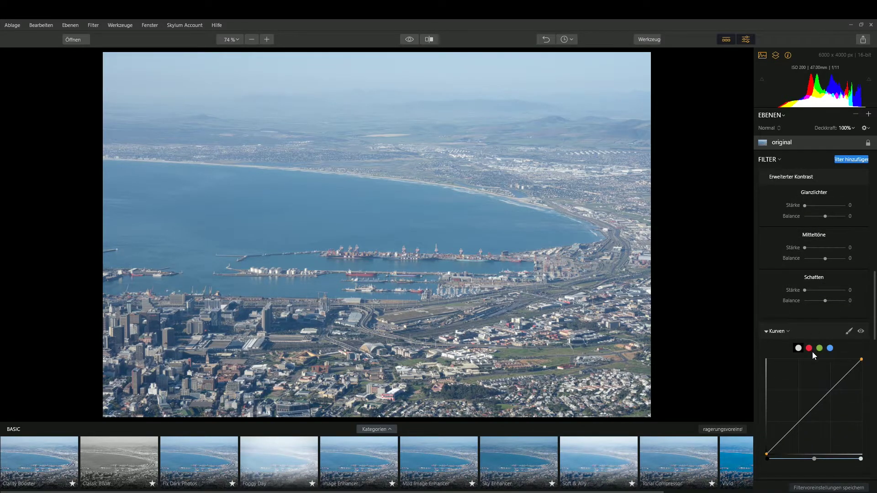
scroll(812, 213, "up", 5)
scroll(812, 213, "up", 5)
scroll(812, 213, "up", 5)
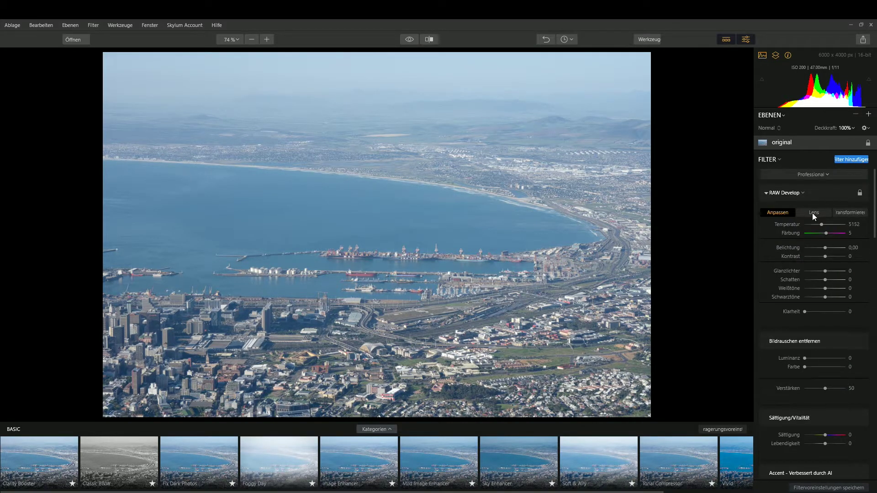
Switch to Schnell & Genial, raise Accent AI to 59 and set clarity strength to 47
left_click(827, 175)
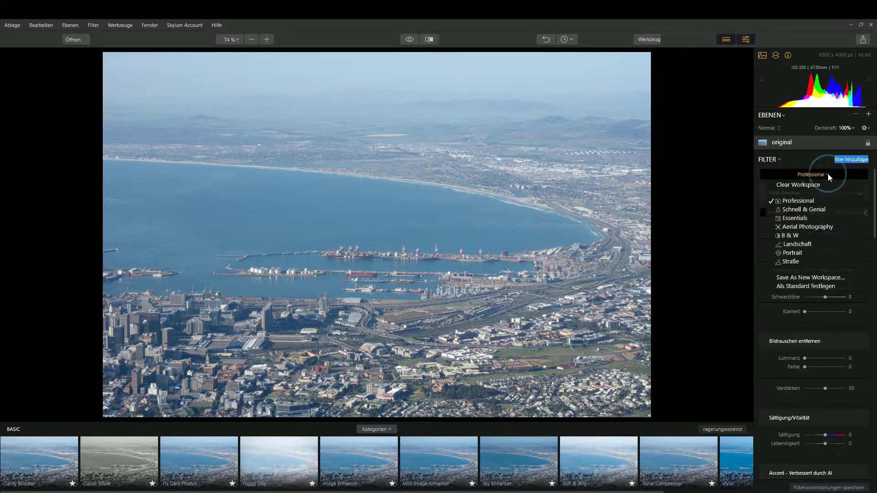
left_click(812, 209)
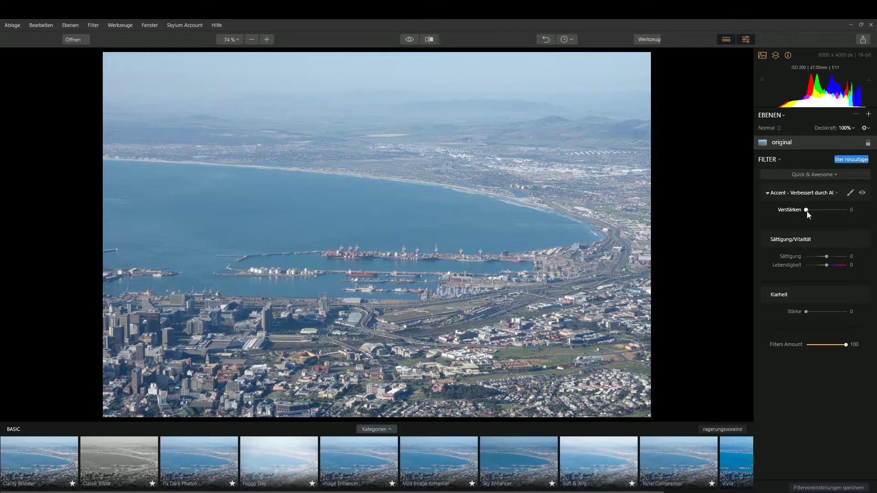
left_click_drag(807, 210, 824, 211)
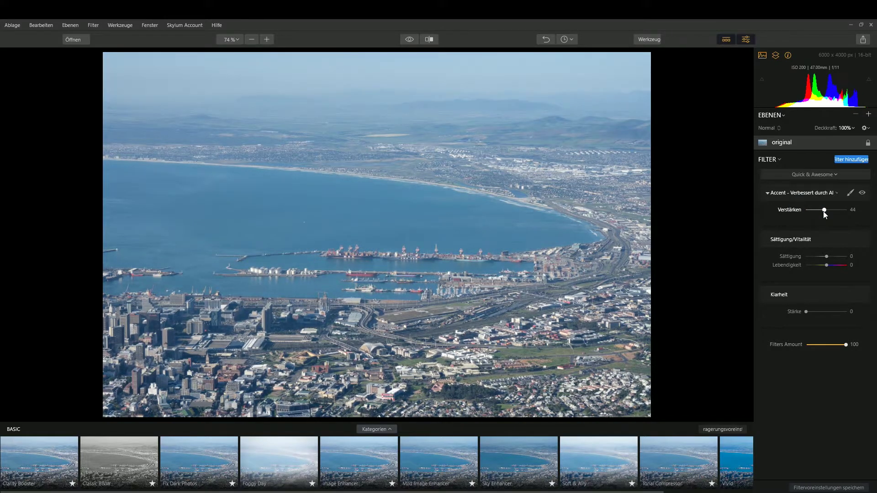
left_click_drag(826, 211, 830, 212)
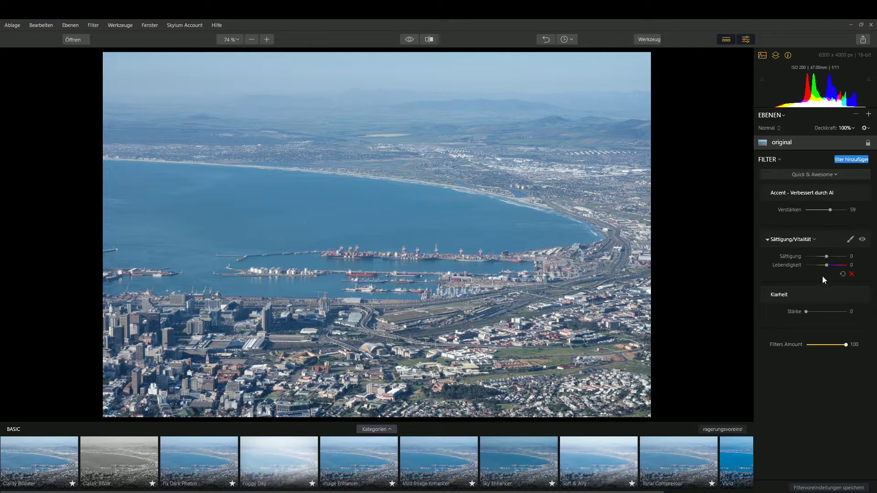
mouse_move(815, 305)
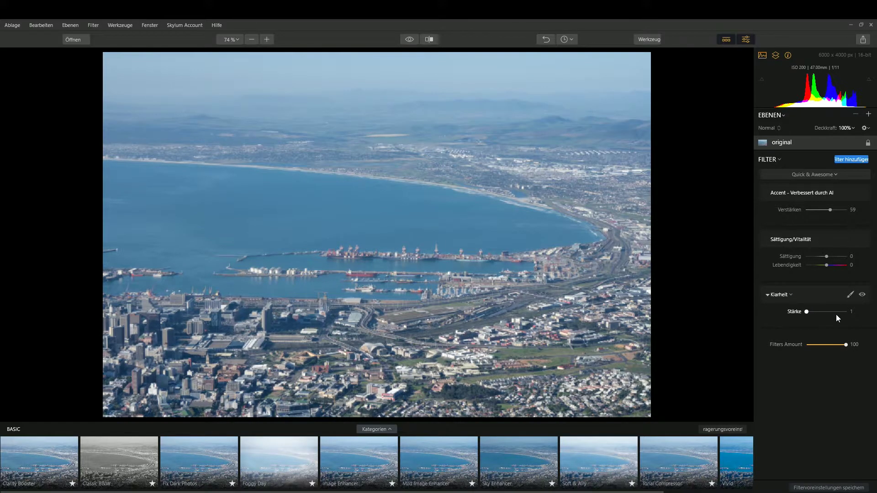
left_click(824, 311)
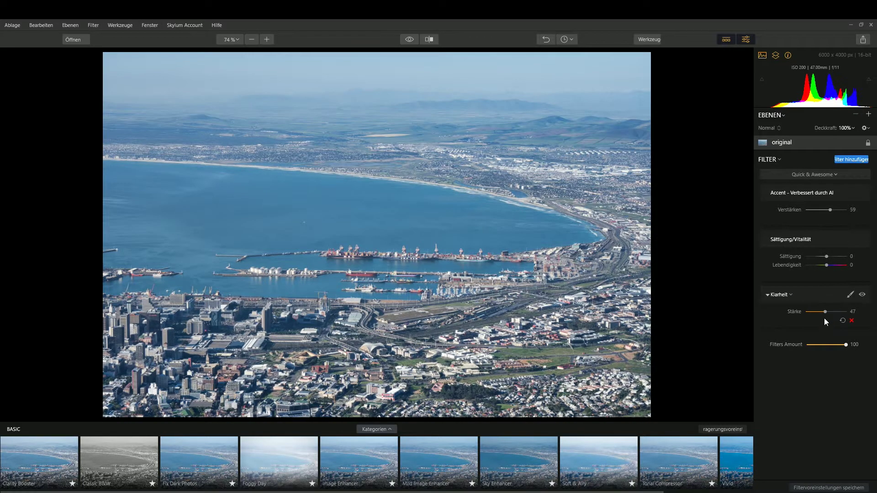
left_click(811, 174)
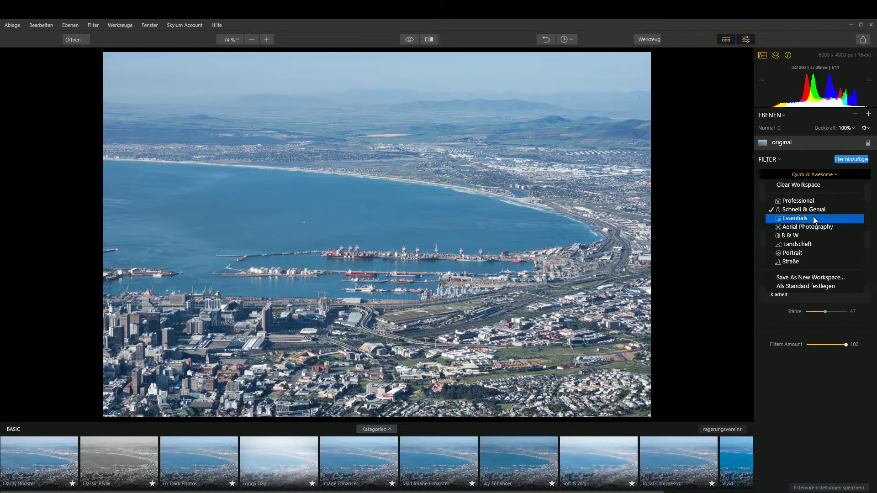
Select the Aerial Photography workspace, then reopen the workspace list
left_click(817, 226)
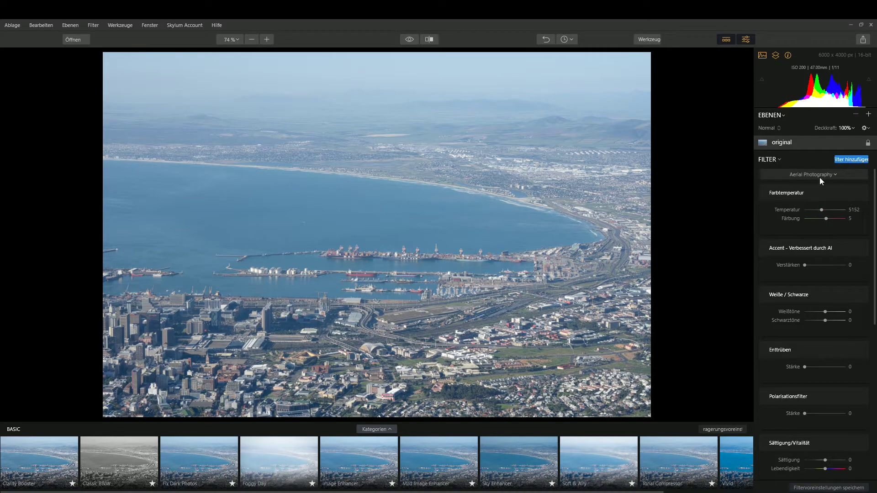
left_click(816, 175)
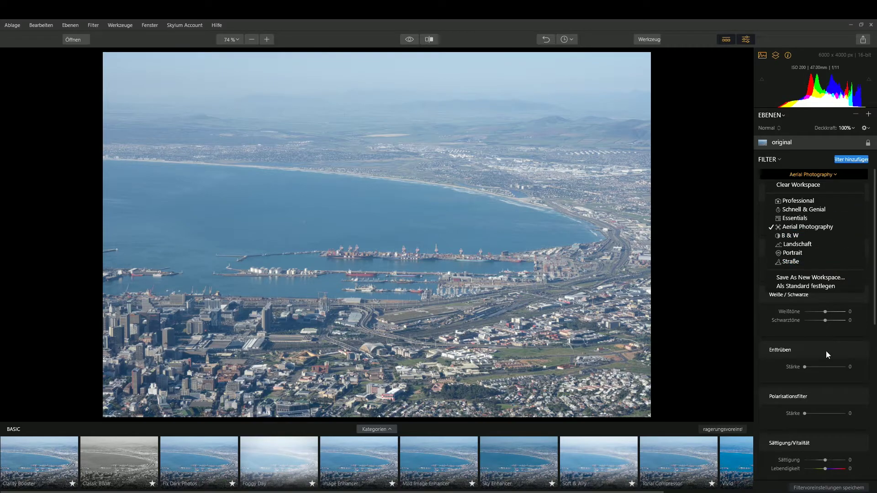
left_click(806, 277)
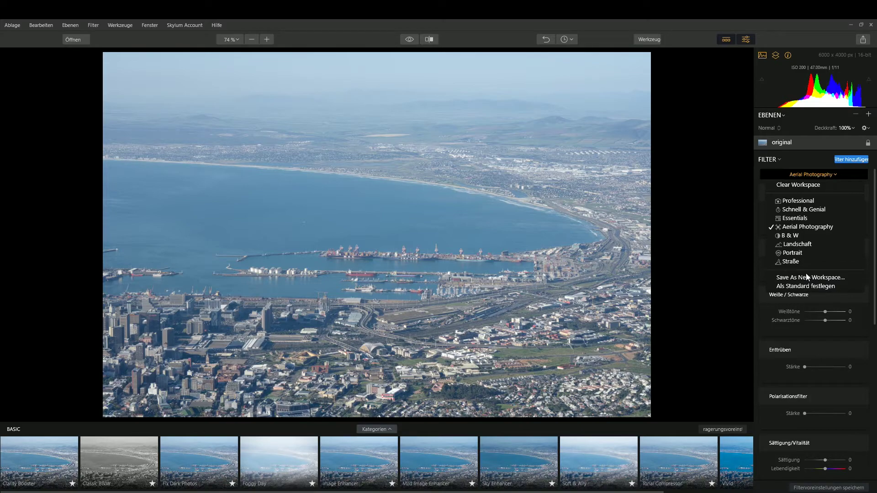